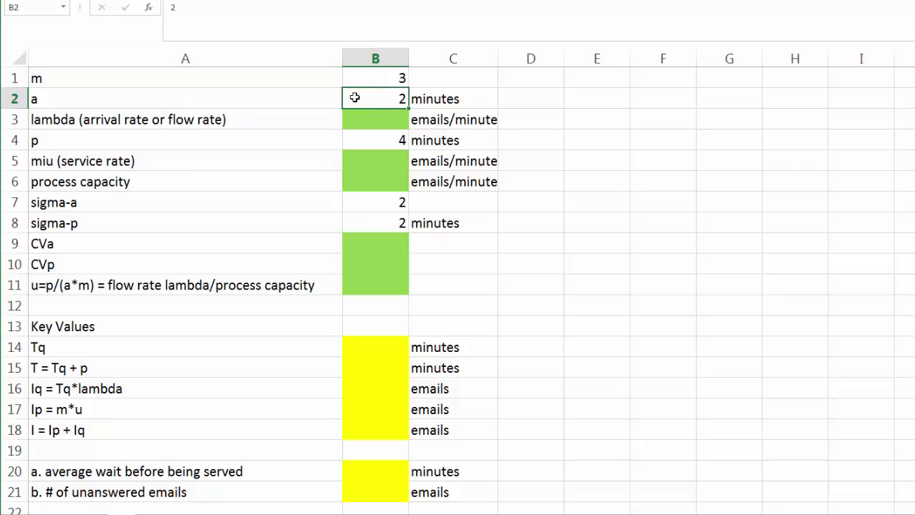
Review the given inputs for p, sigma-a and sigma-p in rows 4, 7 and 8.
{"action": "left_click", "coordinate": [223, 138]}
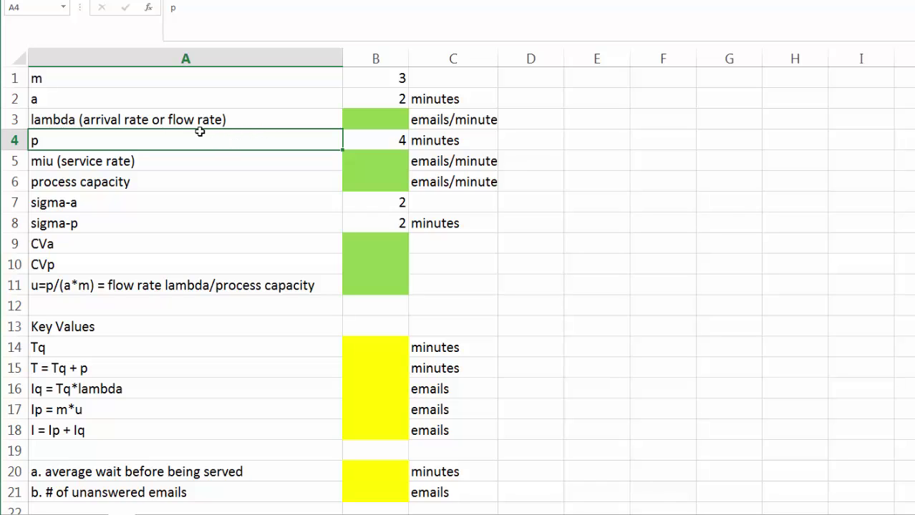
{"action": "left_click", "coordinate": [368, 138]}
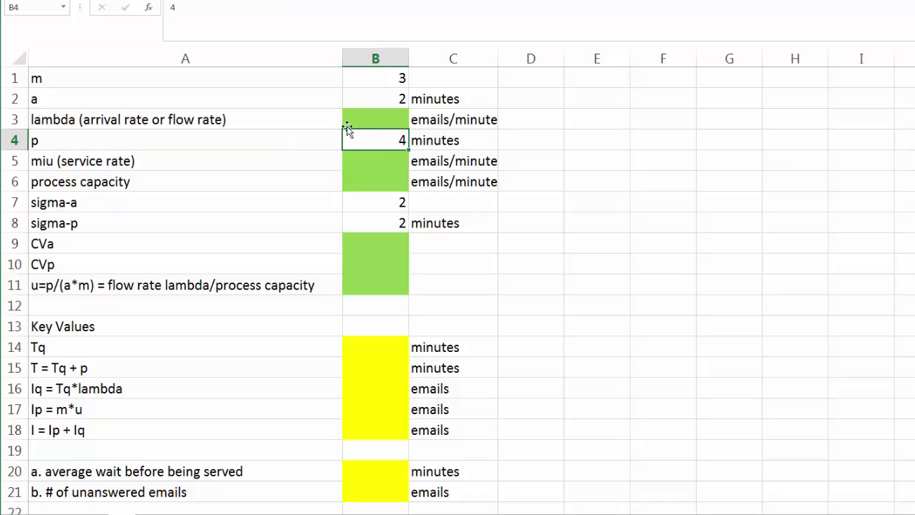
{"action": "left_click", "coordinate": [101, 206]}
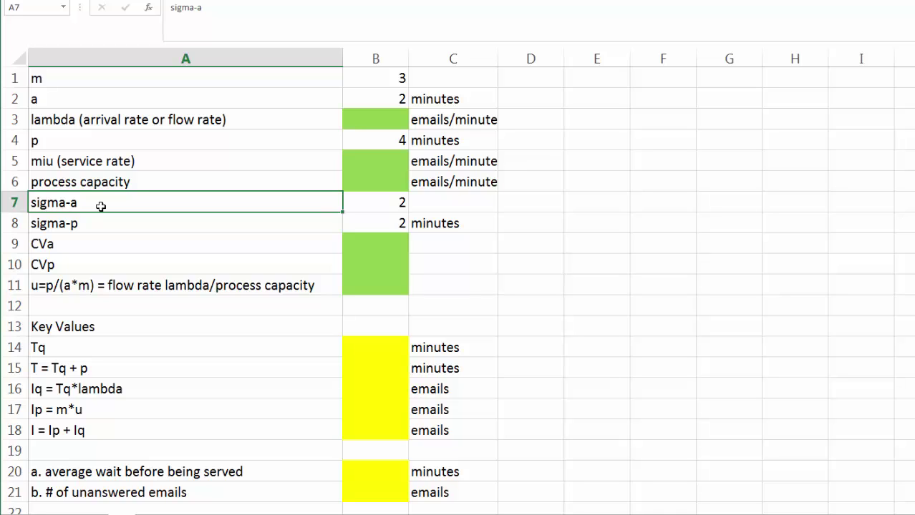
{"action": "left_click", "coordinate": [361, 201]}
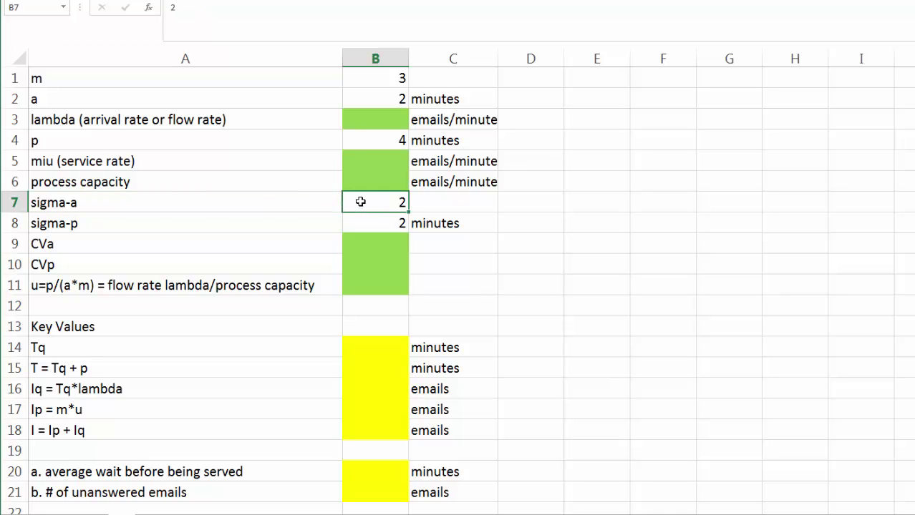
{"action": "left_click", "coordinate": [144, 229]}
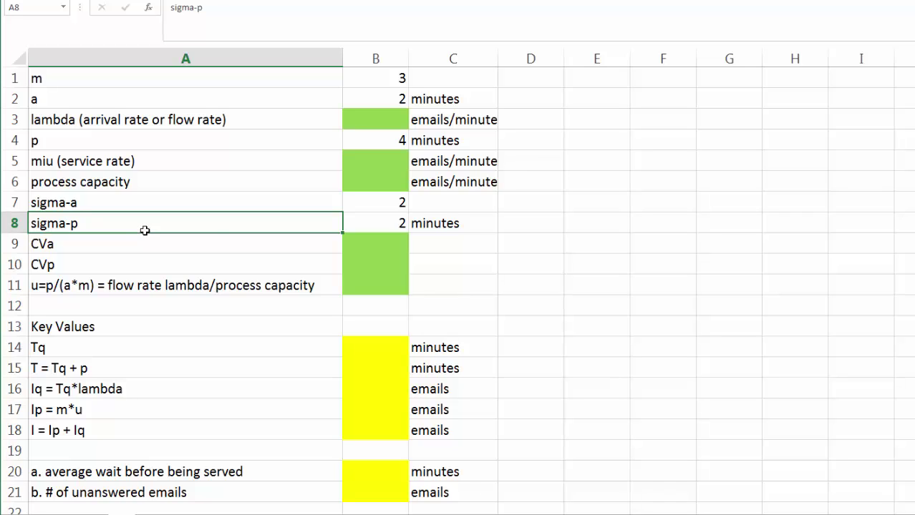
{"action": "left_click", "coordinate": [383, 225]}
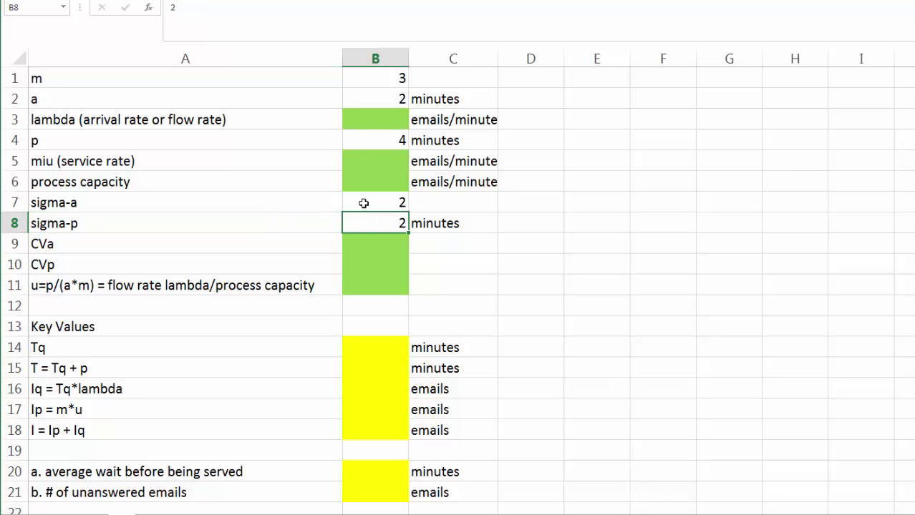
Calculate the arrival rate lambda in B3 as the reciprocal of a, using the formula =1/B2.
{"action": "left_click", "coordinate": [364, 121]}
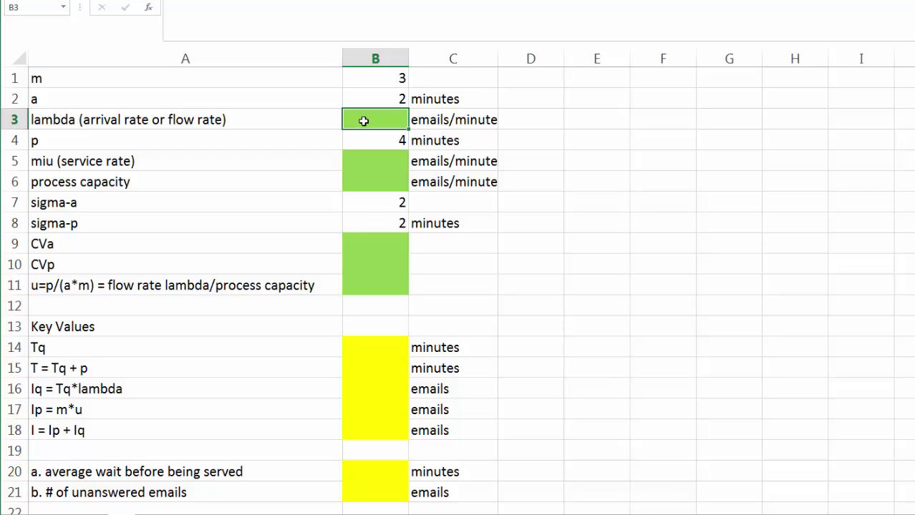
{"action": "type", "text": "="}
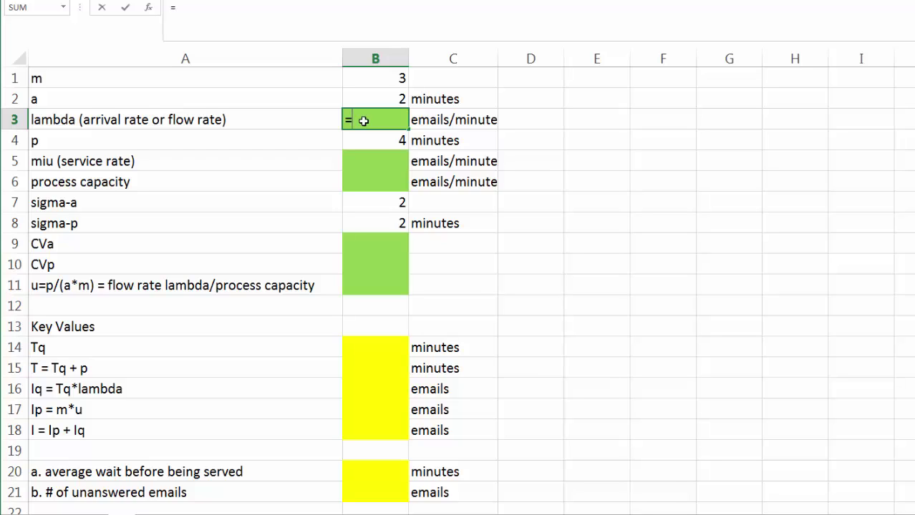
{"action": "type", "text": "1/"}
{"action": "left_click", "coordinate": [364, 100]}
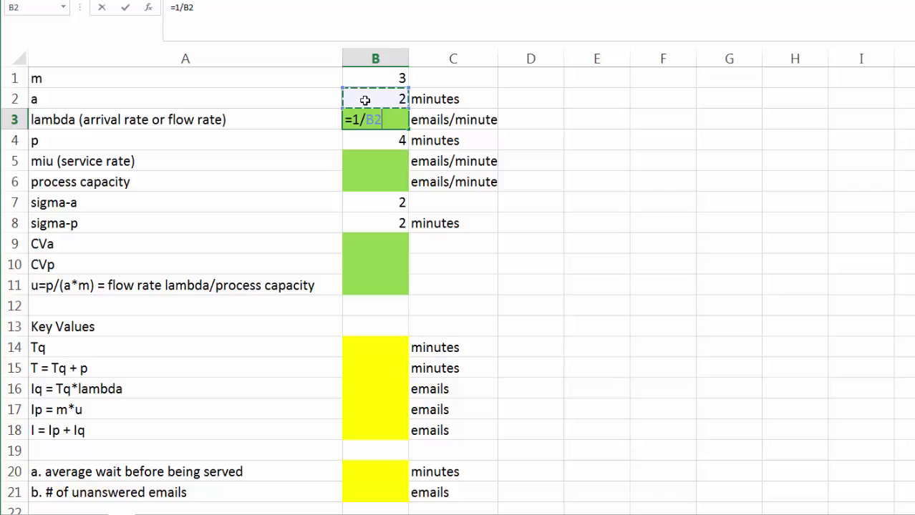
{"action": "key", "text": "Return"}
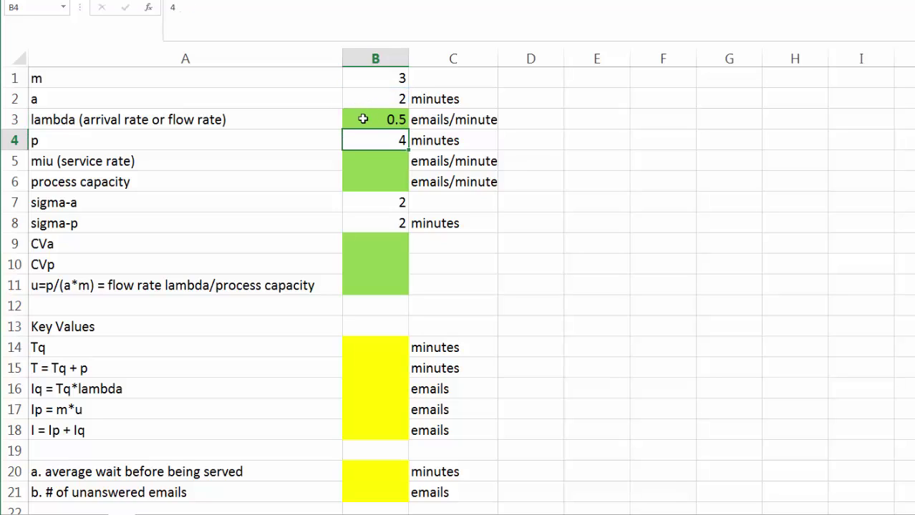
{"action": "left_click", "coordinate": [363, 119]}
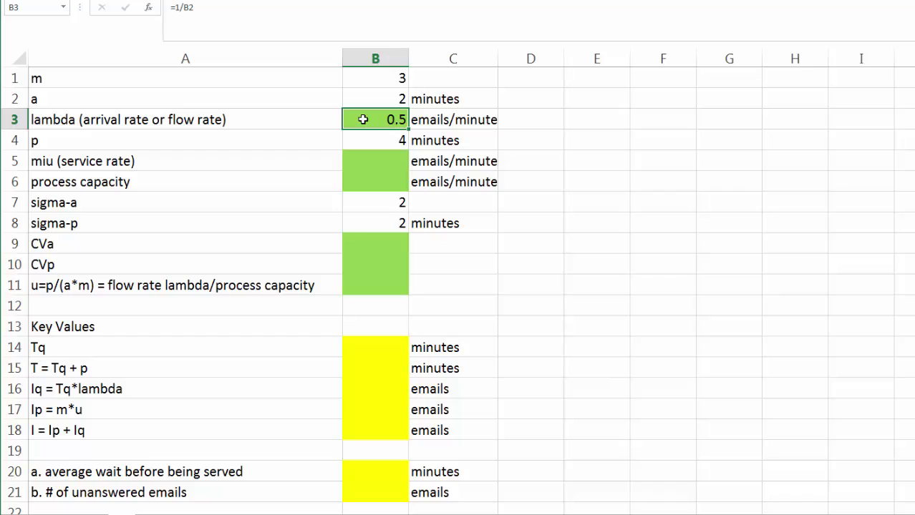
Calculate the service rate miu in B5 as the reciprocal of p, using the formula =1/B4.
{"action": "left_click", "coordinate": [366, 161]}
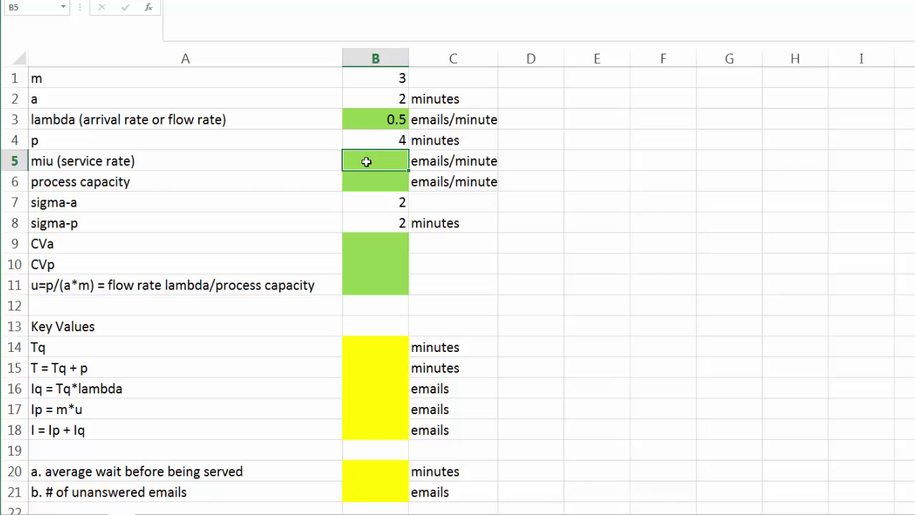
{"action": "type", "text": "=1/"}
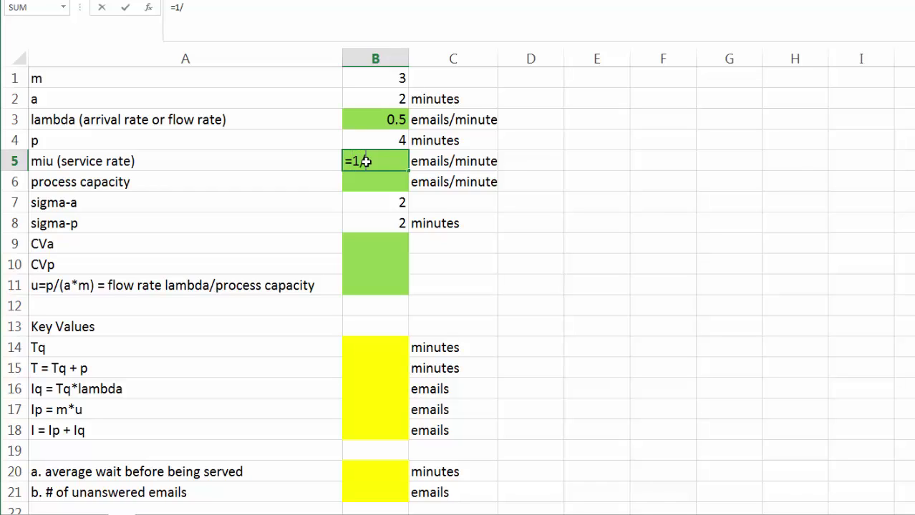
{"action": "left_click", "coordinate": [384, 138]}
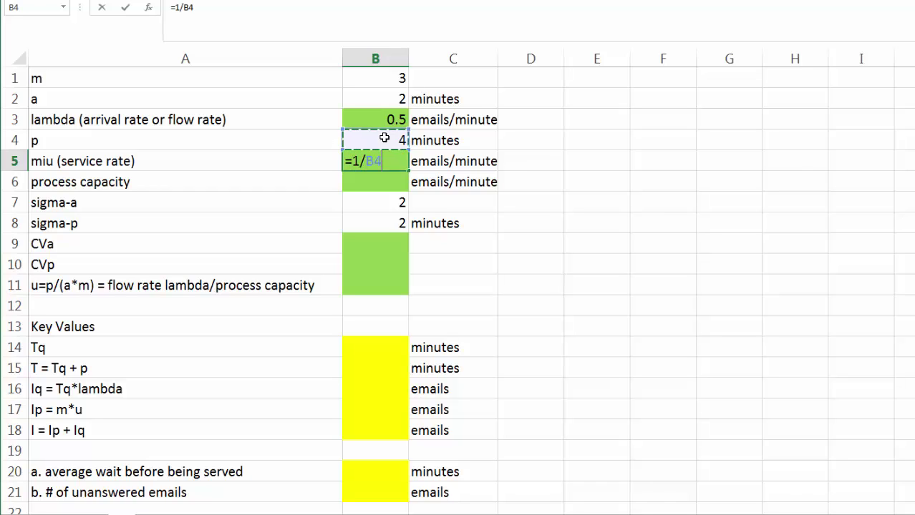
{"action": "key", "text": "Return"}
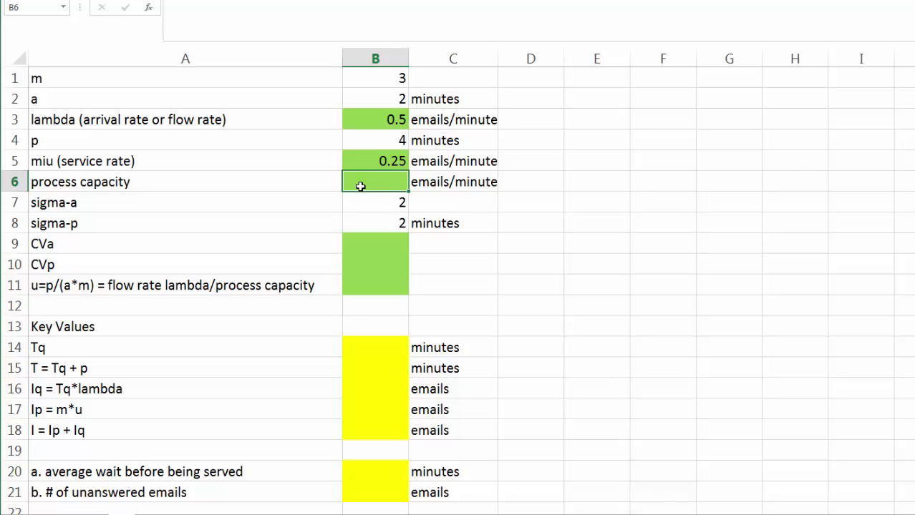
Calculate the process capacity in B6 as m times the service rate, using the formula =B1*B5.
{"action": "type", "text": "="}
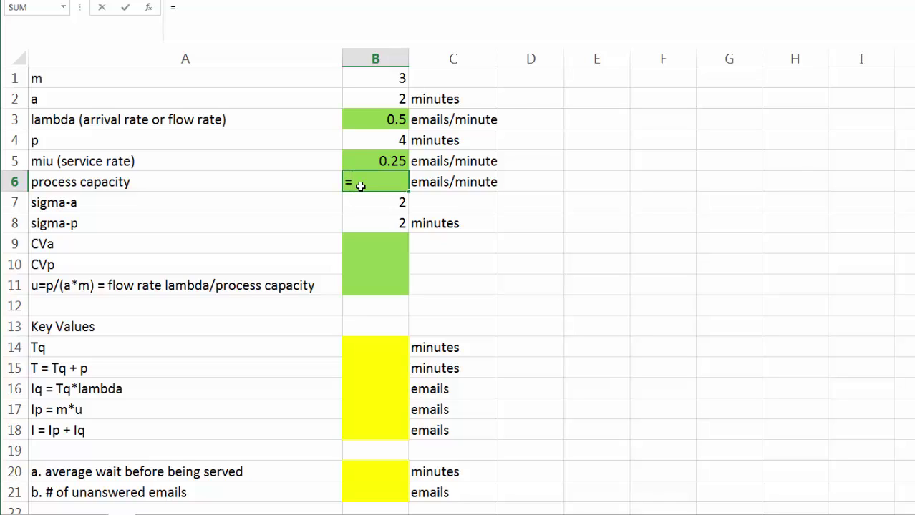
{"action": "left_click", "coordinate": [388, 78]}
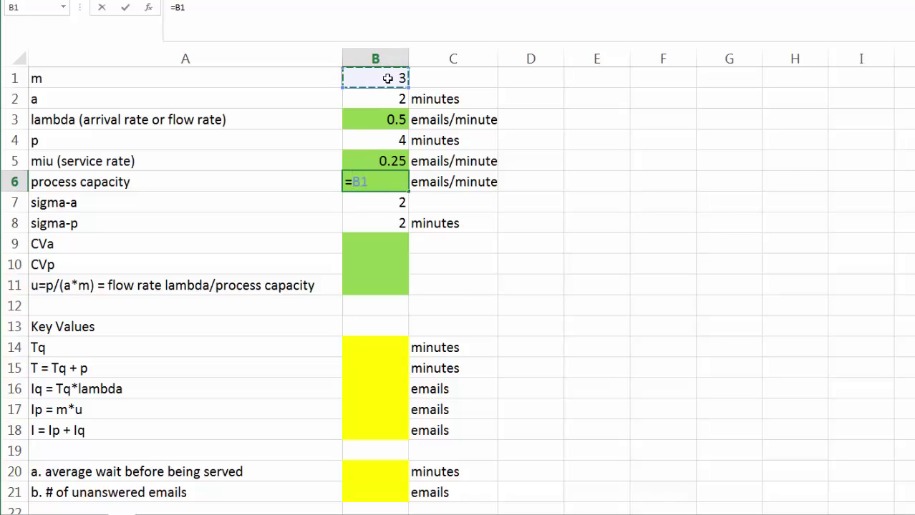
{"action": "type", "text": "*"}
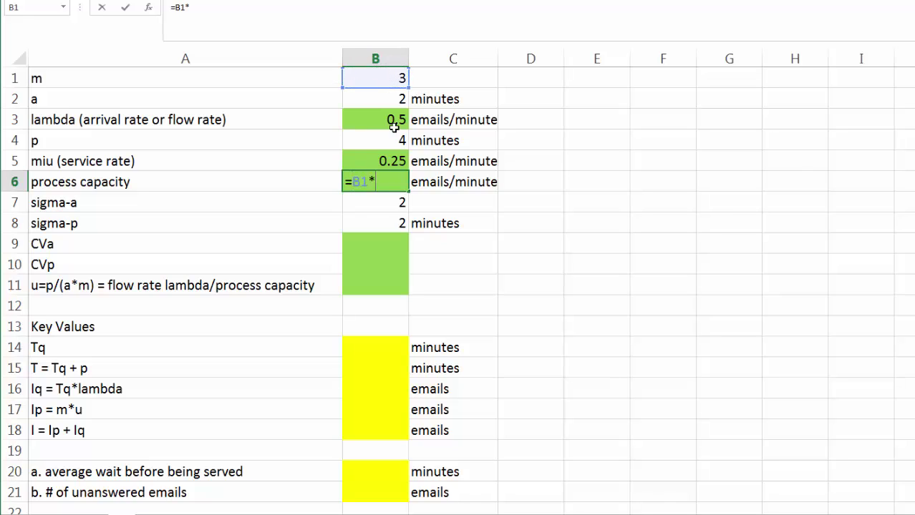
{"action": "left_click", "coordinate": [353, 164]}
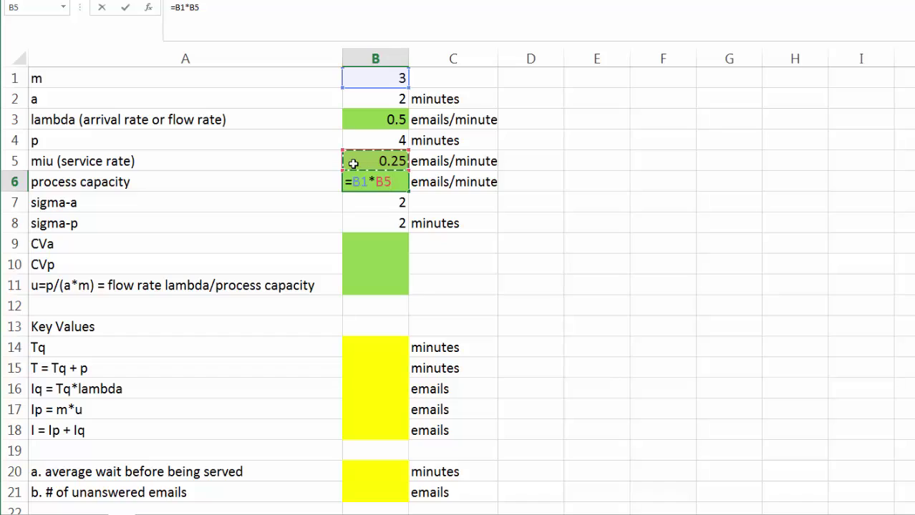
{"action": "key", "text": "Return"}
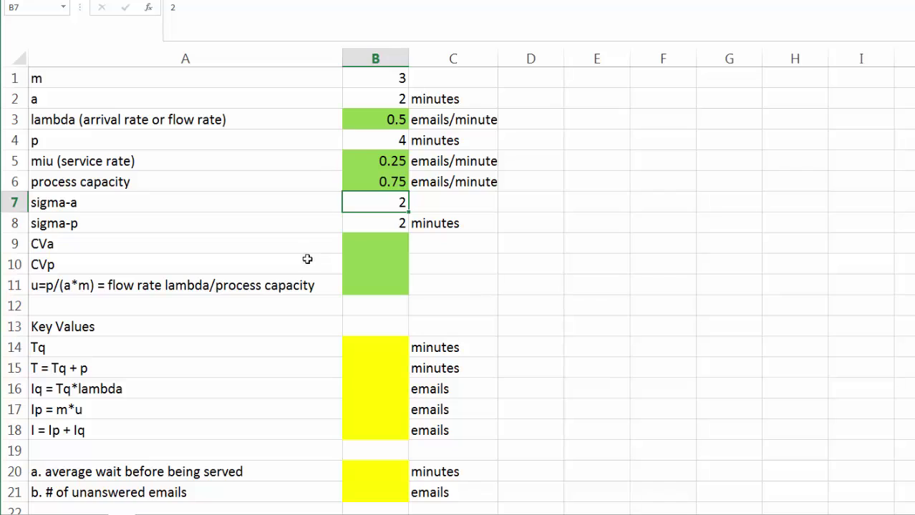
Calculate CVa in B9 as sigma-a divided by a, using the formula =B7/B2.
{"action": "left_click", "coordinate": [369, 247]}
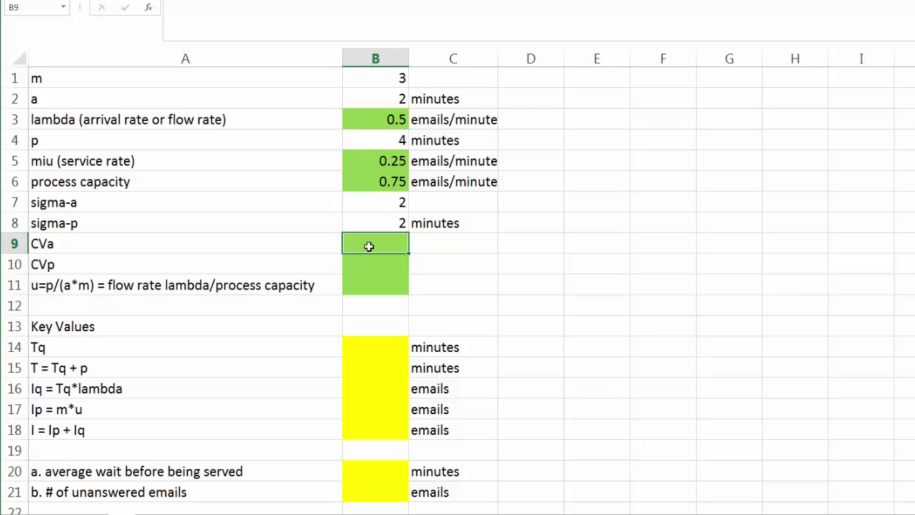
{"action": "type", "text": "="}
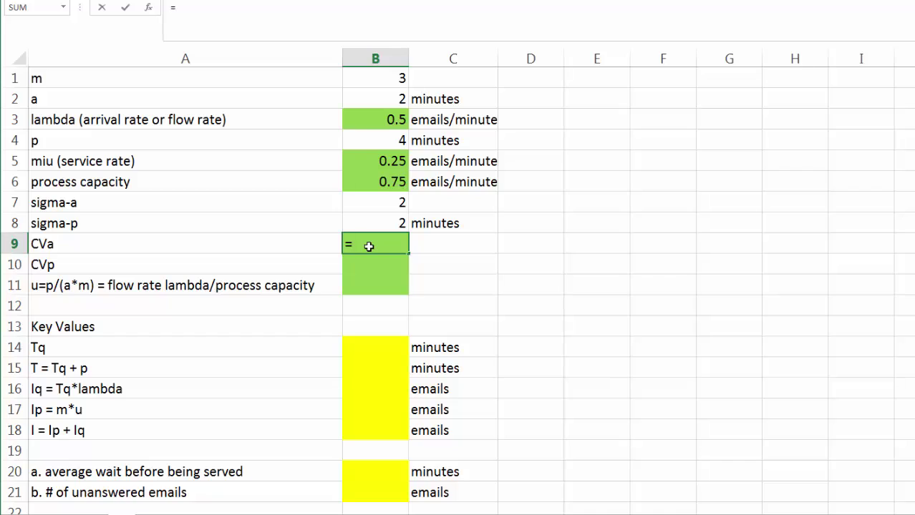
{"action": "left_click", "coordinate": [373, 202]}
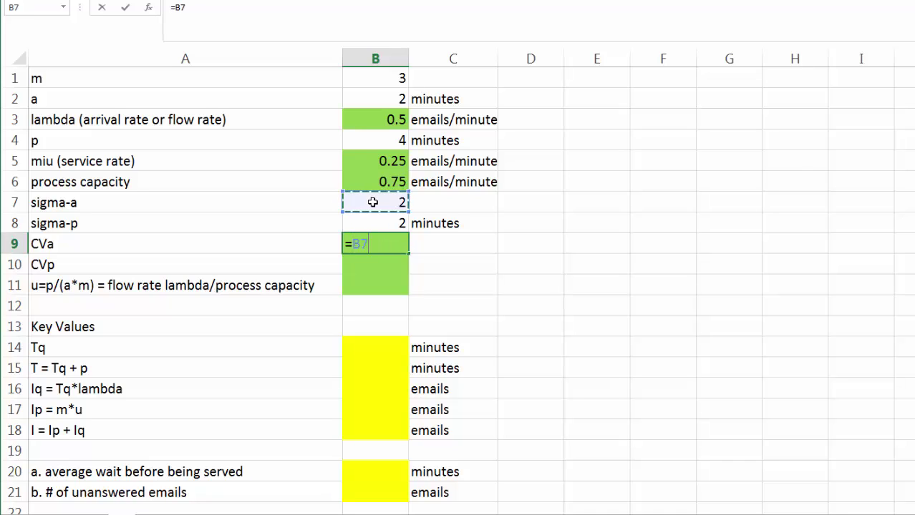
{"action": "type", "text": "/"}
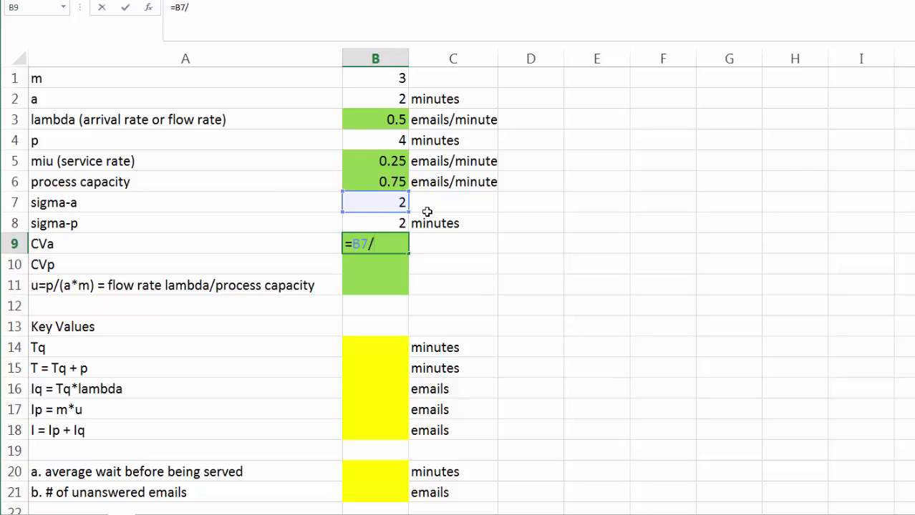
{"action": "left_click", "coordinate": [371, 97]}
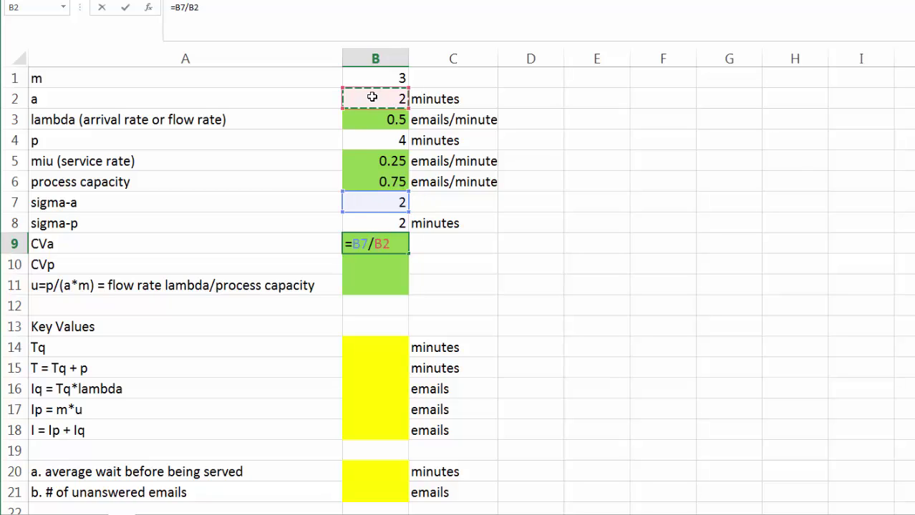
{"action": "key", "text": "Return"}
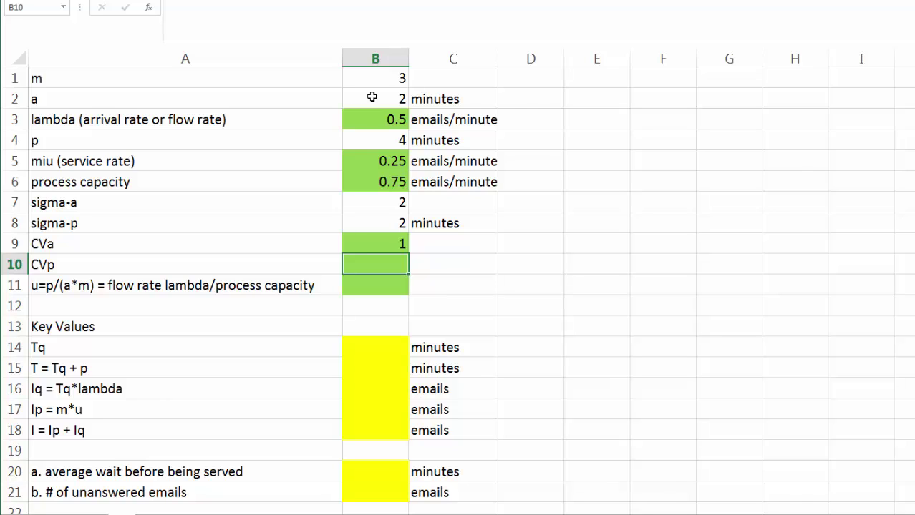
Calculate CVp in B10 as sigma-p divided by p, using the formula =B8/B4.
{"action": "type", "text": "="}
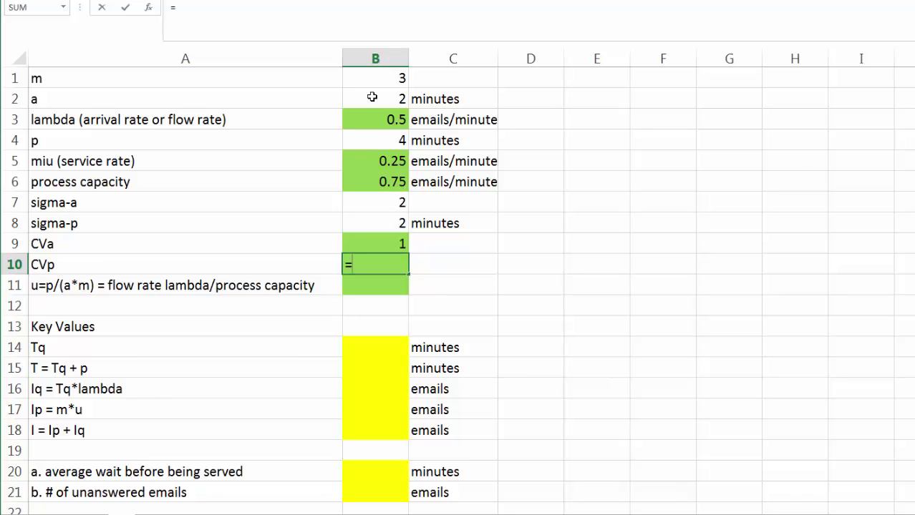
{"action": "left_click", "coordinate": [372, 222]}
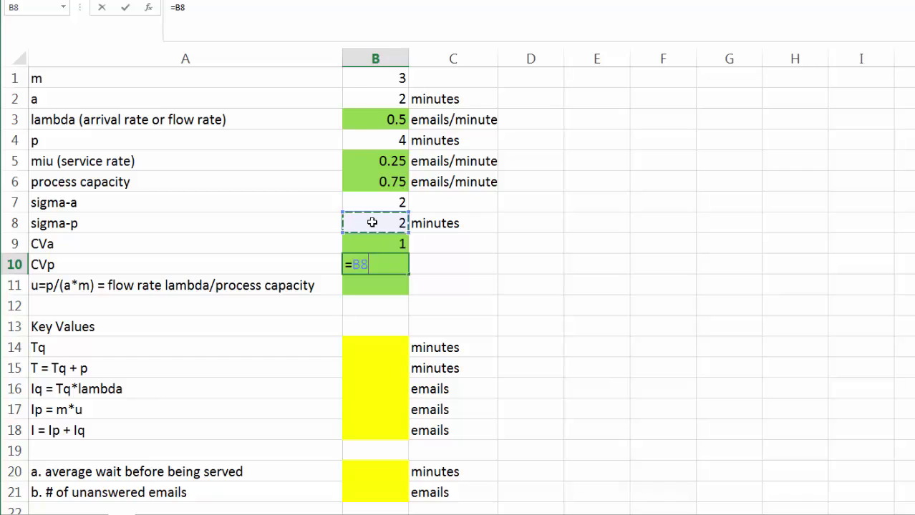
{"action": "type", "text": "/"}
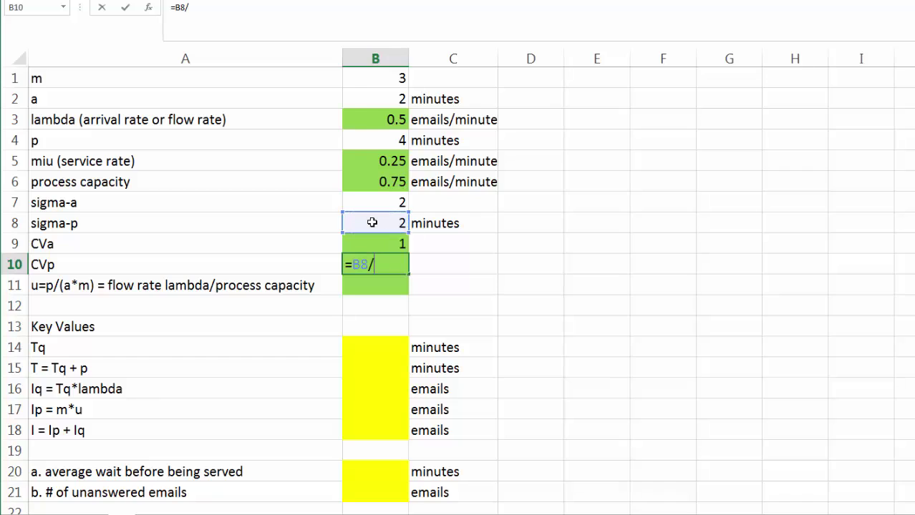
{"action": "left_click", "coordinate": [385, 143]}
{"action": "key", "text": "Return"}
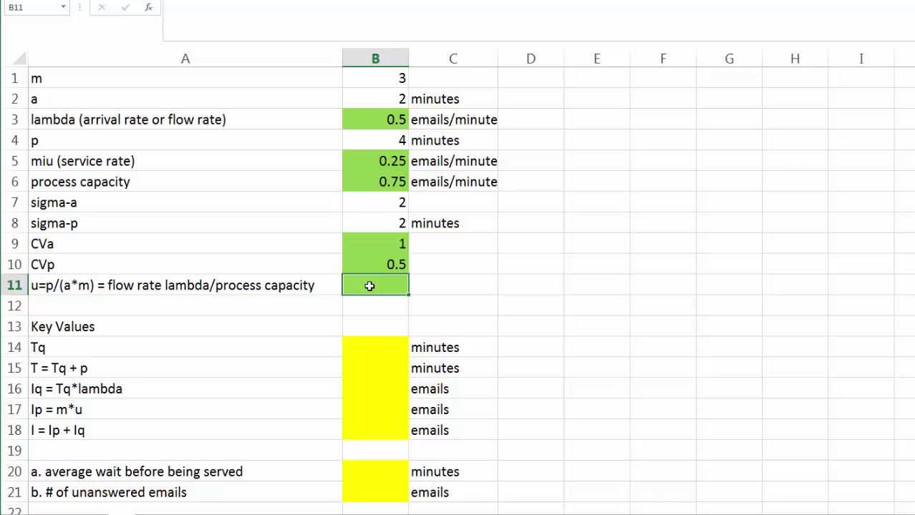
Calculate the utilization u in B11 as lambda divided by process capacity, using the formula =B3/B6.
{"action": "type", "text": "="}
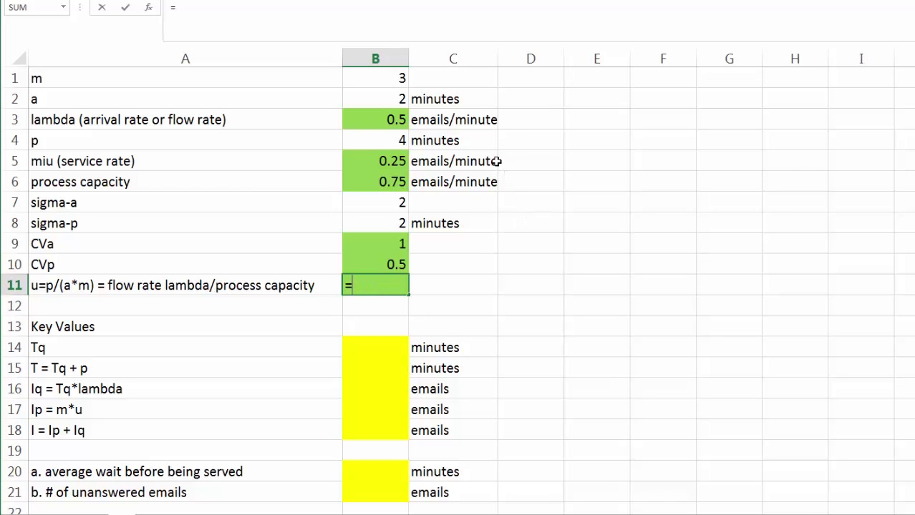
{"action": "left_click", "coordinate": [386, 119]}
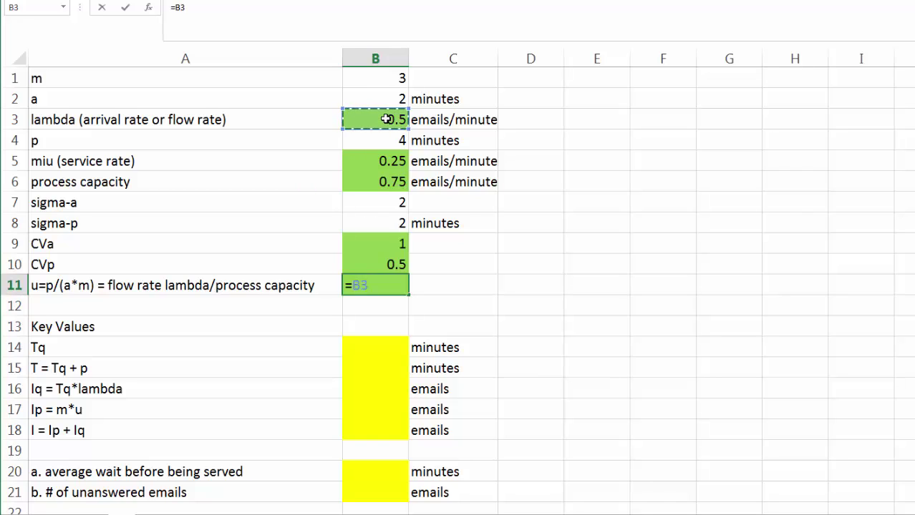
{"action": "type", "text": "/"}
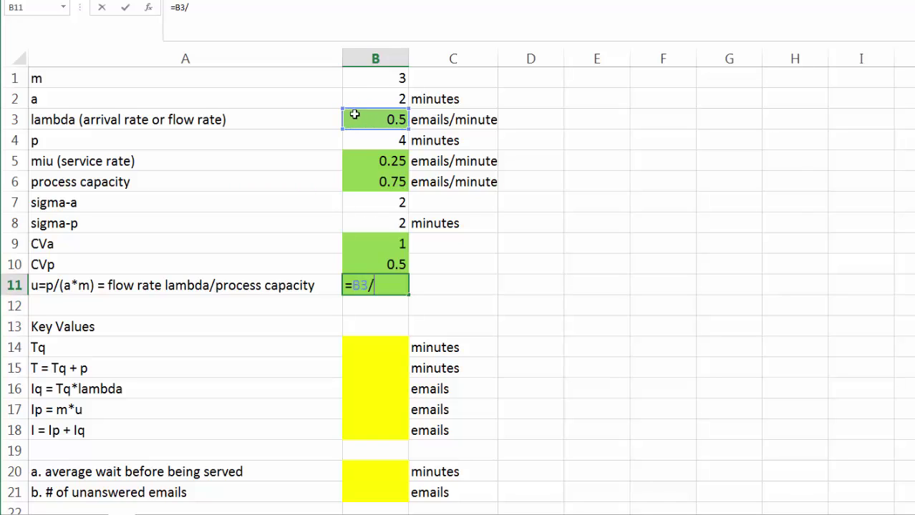
{"action": "left_click", "coordinate": [366, 181]}
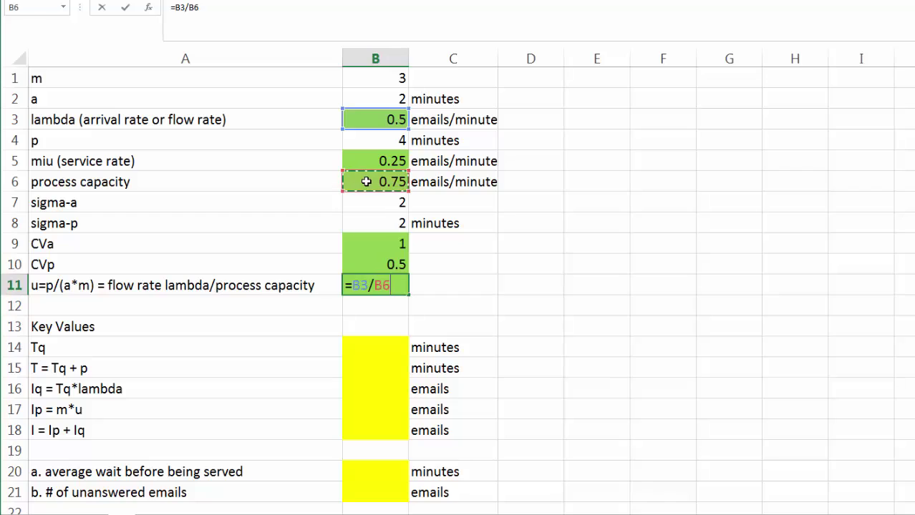
{"action": "key", "text": "Return"}
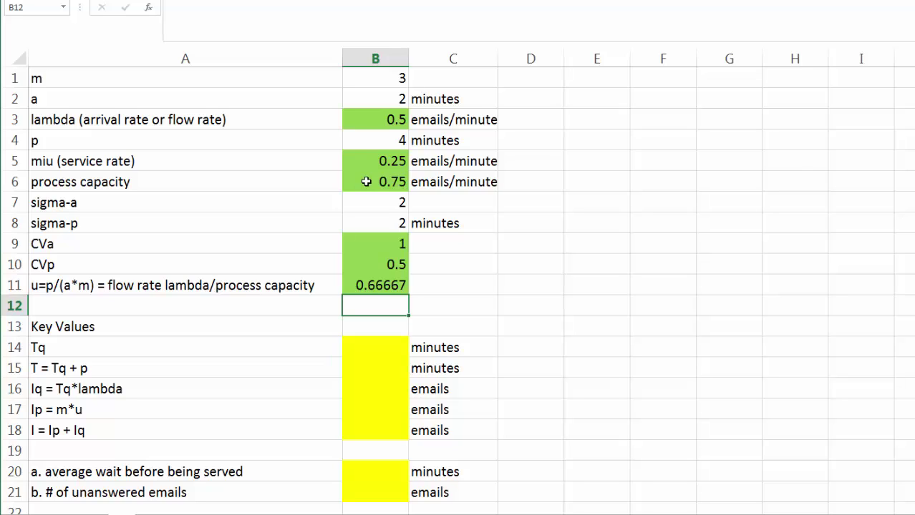
{"action": "key", "text": "ctrl+v"}
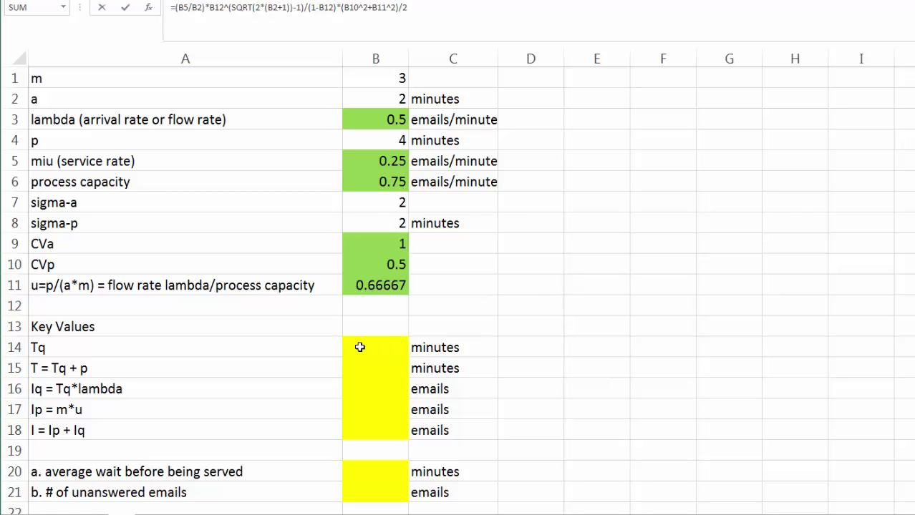
{"action": "key", "text": "Escape"}
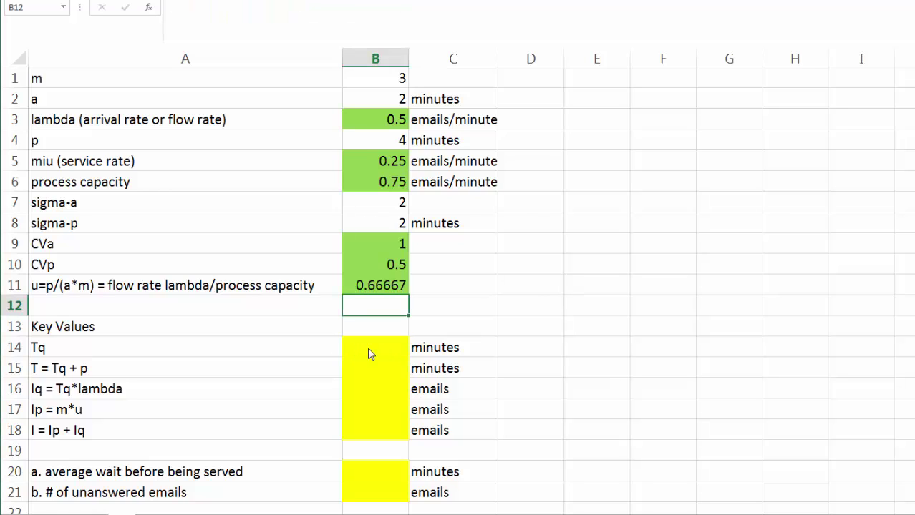
{"action": "left_click", "coordinate": [368, 348]}
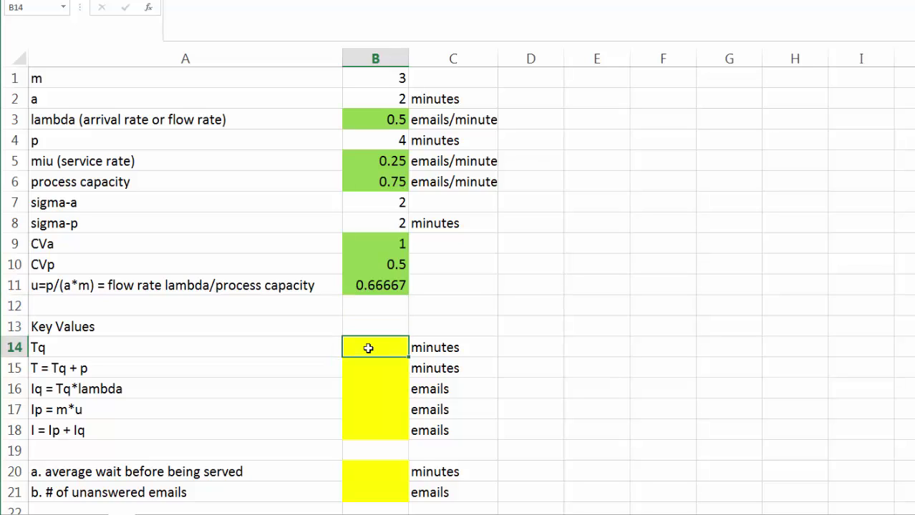
{"action": "type", "text": "="}
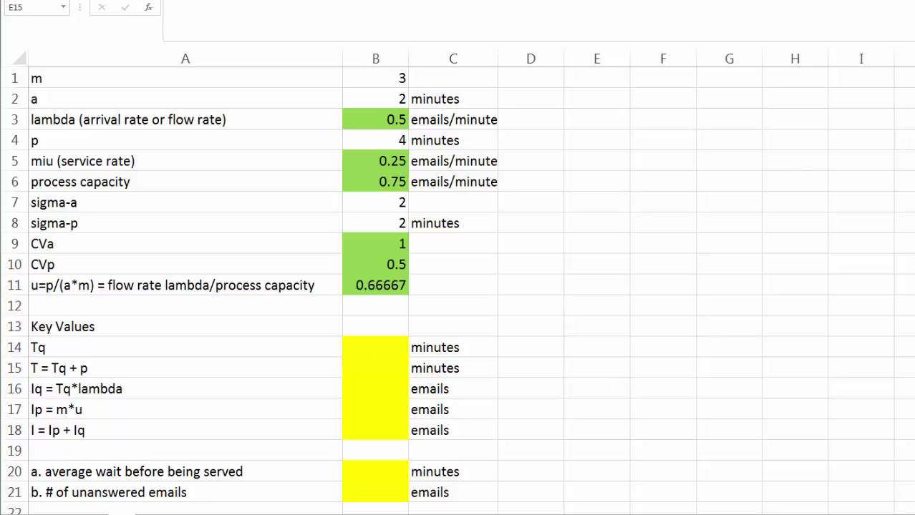
Calculate Tq in B14 with the formula =(B4/B1)*B11^(SQRT(2*(B1+1))-1)/(1-B11)*(B9^2+B10^2)/2.
{"action": "left_click", "coordinate": [360, 347]}
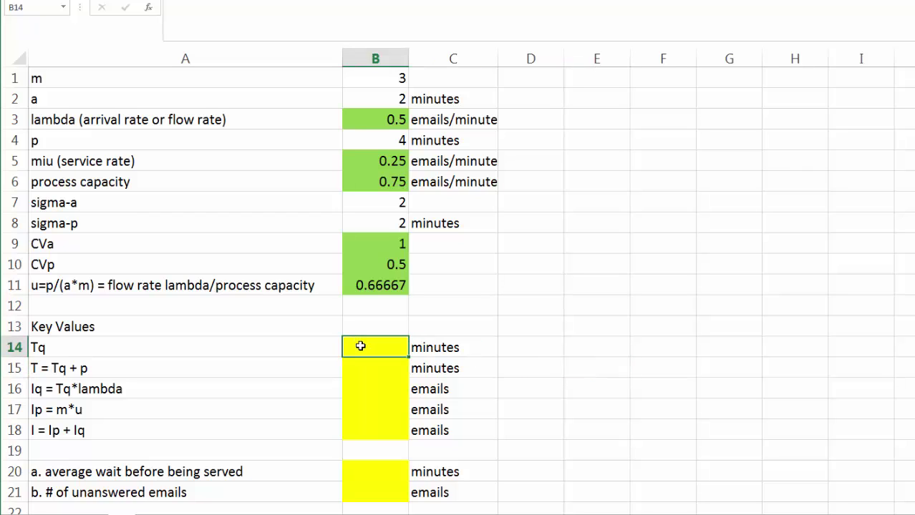
{"action": "type", "text": "="}
{"action": "key", "text": "ctrl+v"}
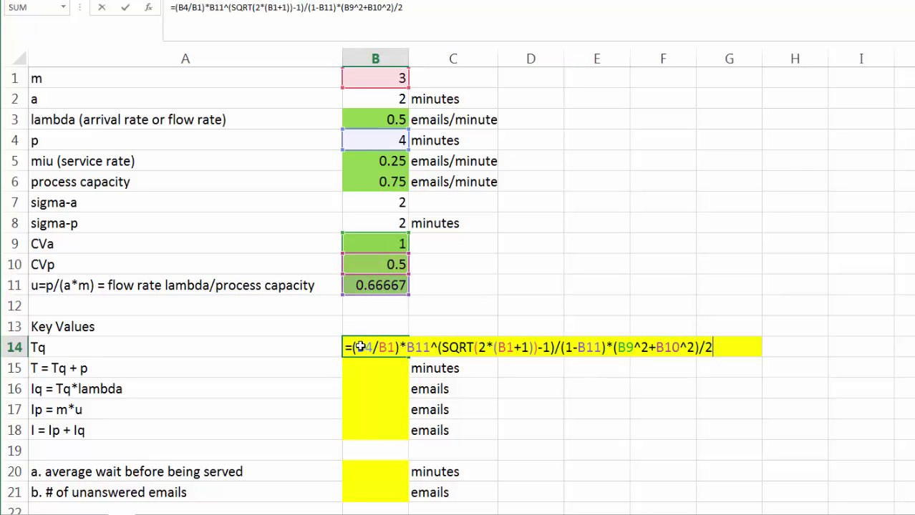
{"action": "key", "text": "Return"}
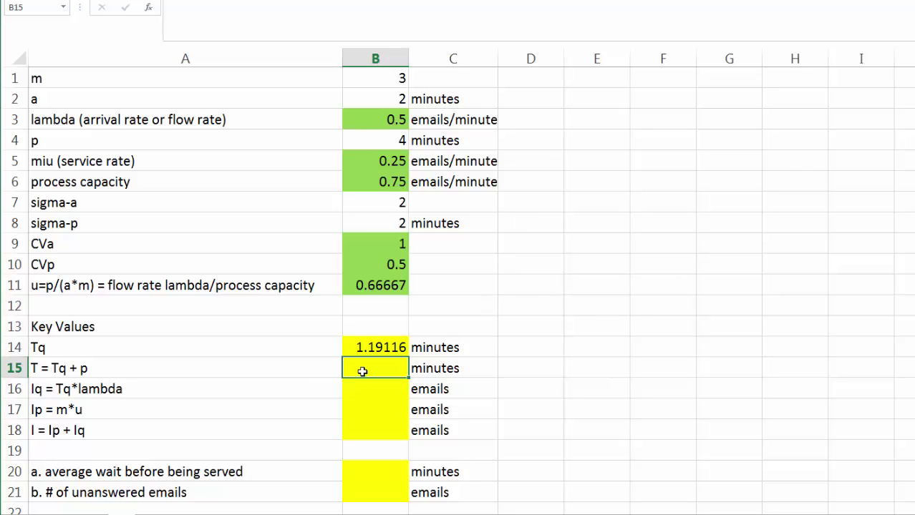
Calculate the total time T in B15 as Tq plus p, using the formula =B14+B4.
{"action": "type", "text": "="}
{"action": "left_click", "coordinate": [381, 348]}
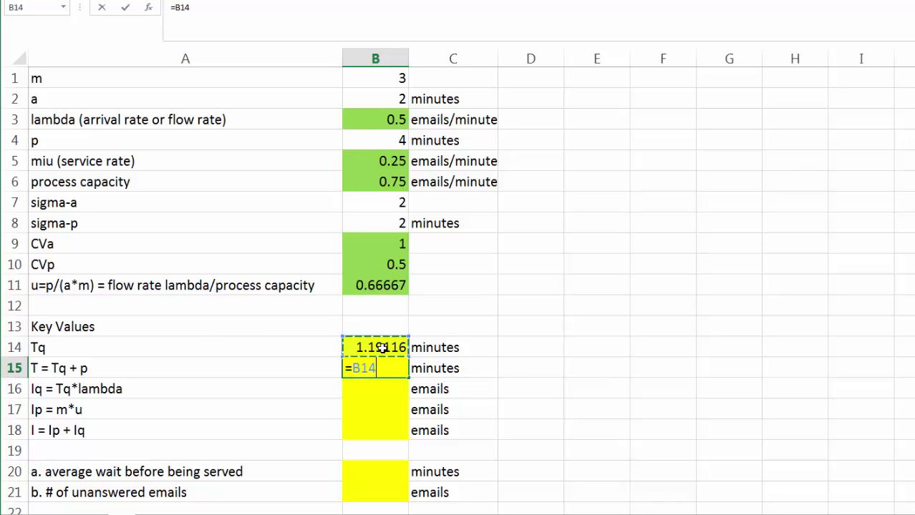
{"action": "type", "text": "+"}
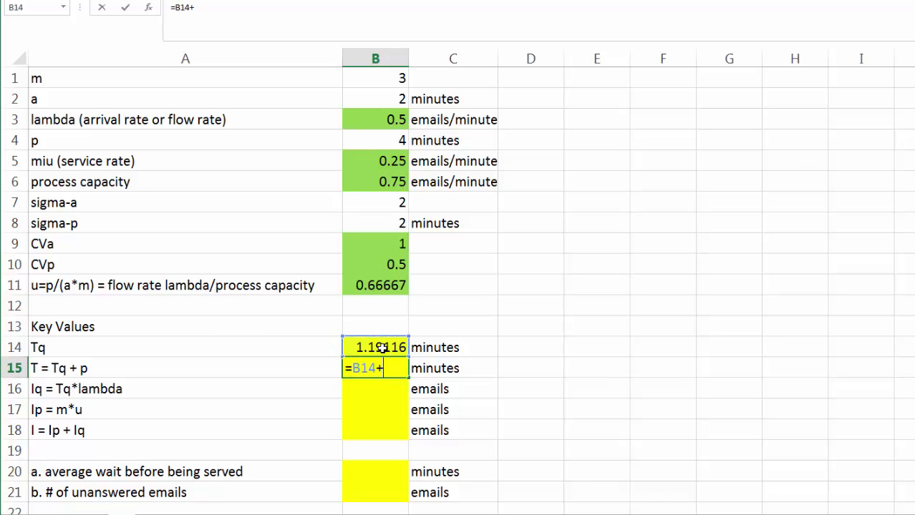
{"action": "left_click", "coordinate": [381, 142]}
{"action": "key", "text": "Return"}
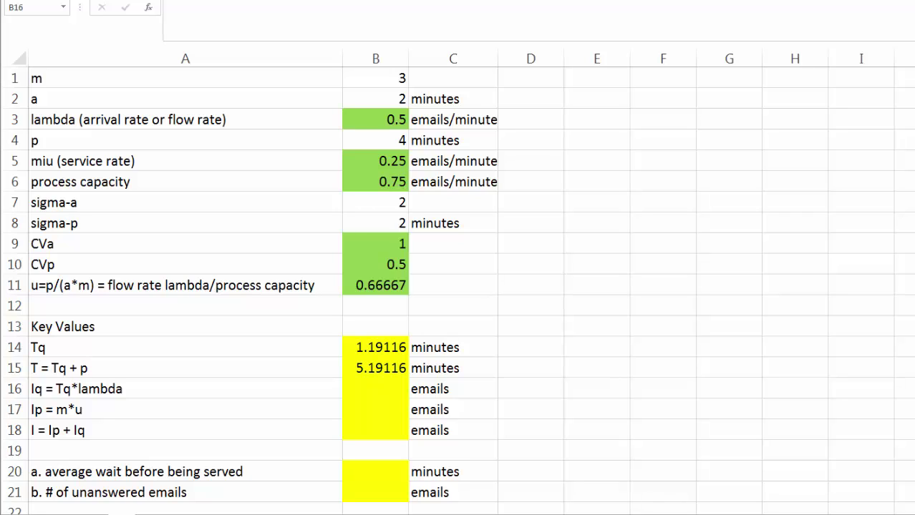
Calculate Iq in B16 as Tq times lambda, using the formula =B14*B3.
{"action": "left_click", "coordinate": [368, 386]}
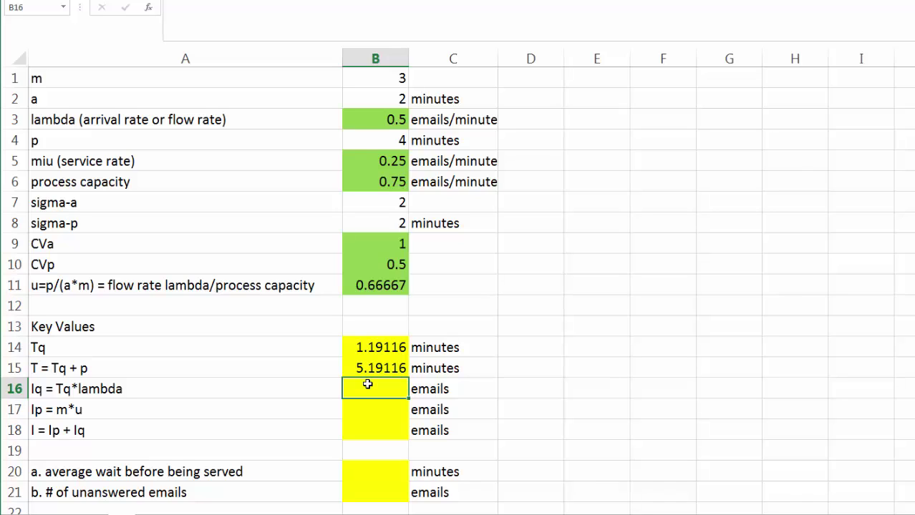
{"action": "type", "text": "="}
{"action": "left_click", "coordinate": [379, 347]}
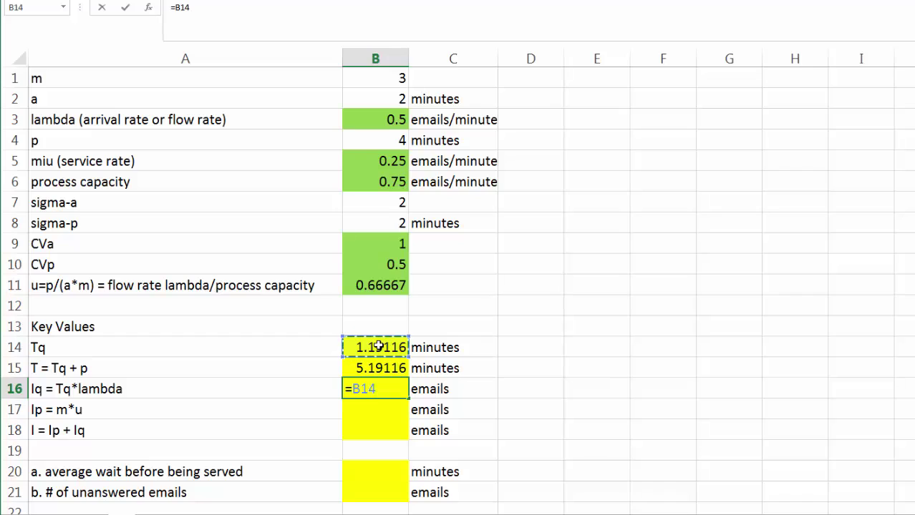
{"action": "type", "text": "*"}
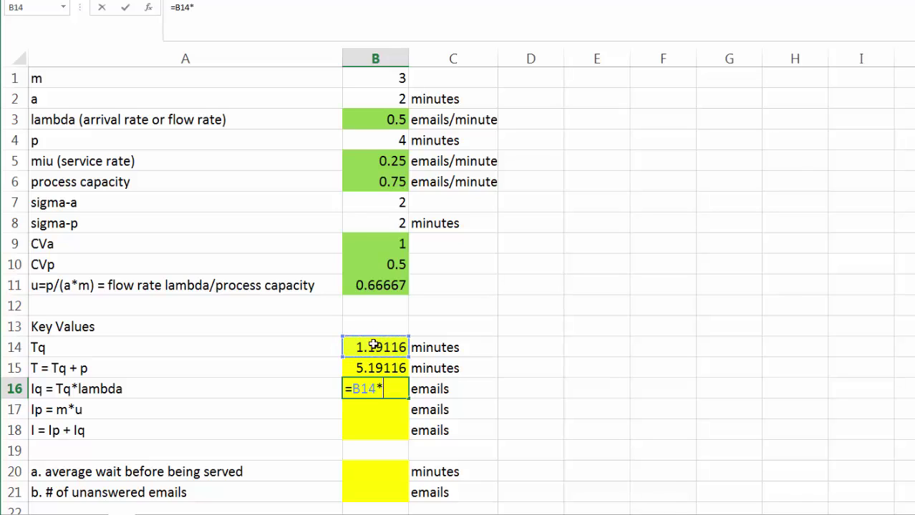
{"action": "left_click", "coordinate": [359, 119]}
{"action": "key", "text": "Return"}
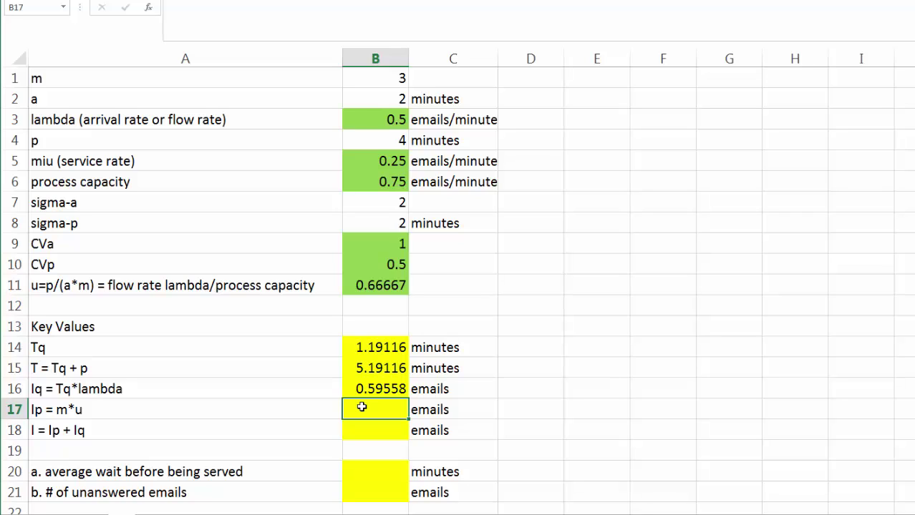
Calculate Ip in B17 as m times the utilization u, using the formula =B1*B11.
{"action": "type", "text": "="}
{"action": "left_click", "coordinate": [378, 77]}
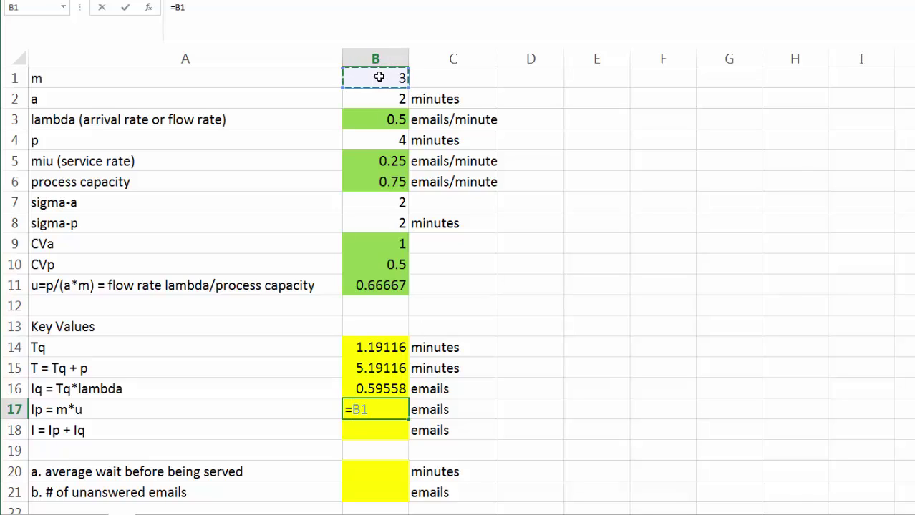
{"action": "type", "text": "*"}
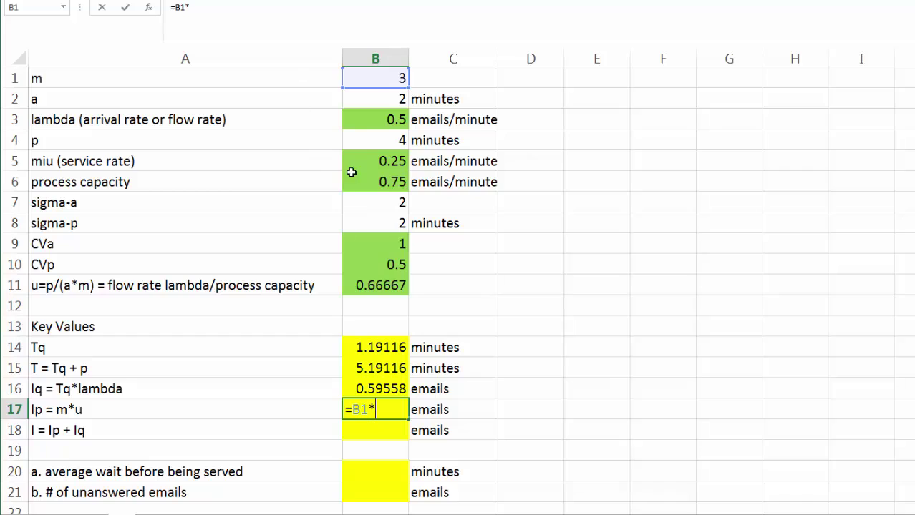
{"action": "left_click", "coordinate": [374, 286]}
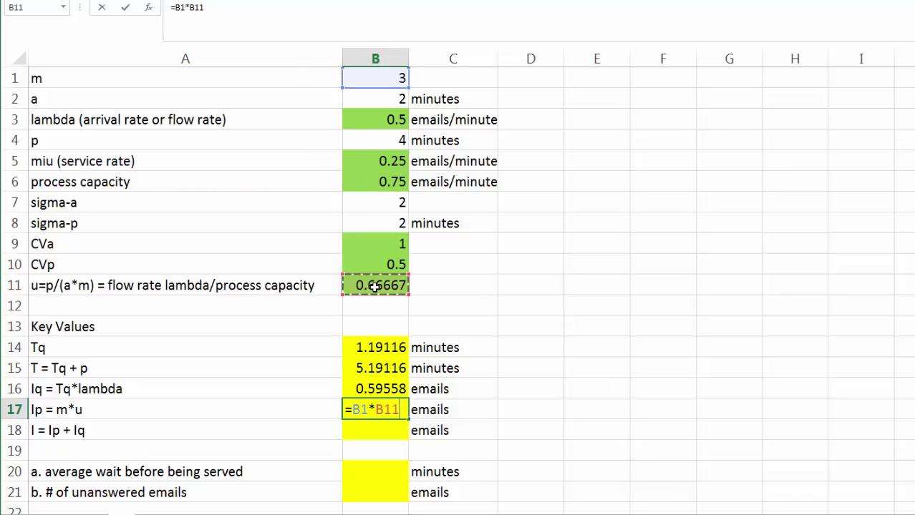
{"action": "key", "text": "Return"}
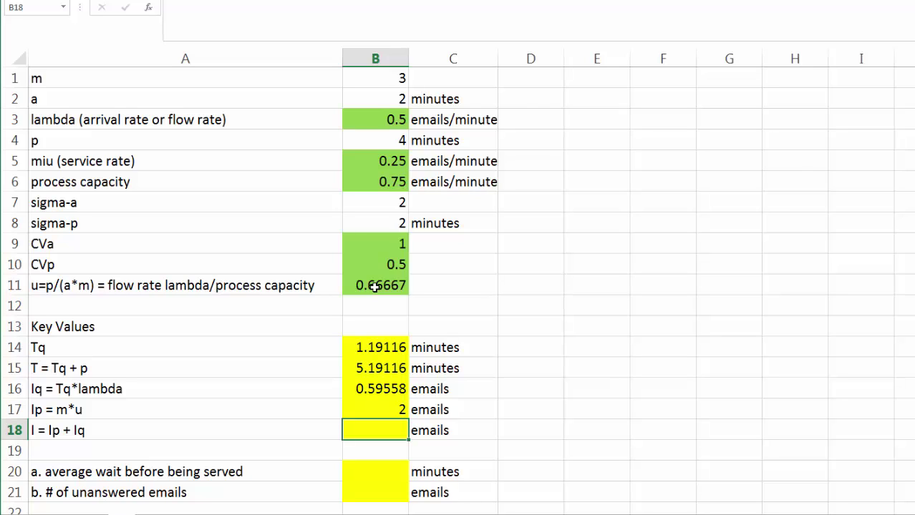
Calculate I in B18 as the sum of Iq and Ip, using the formula =B16+B17.
{"action": "type", "text": "="}
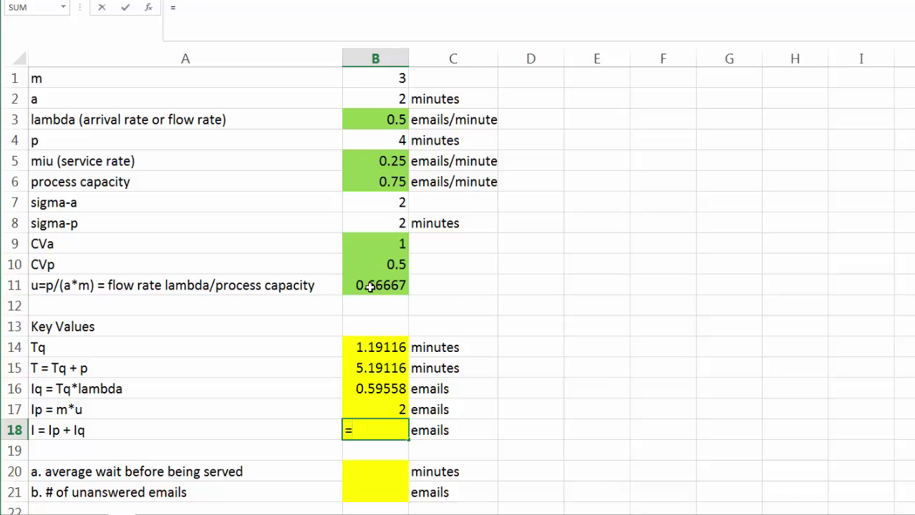
{"action": "left_click", "coordinate": [368, 389]}
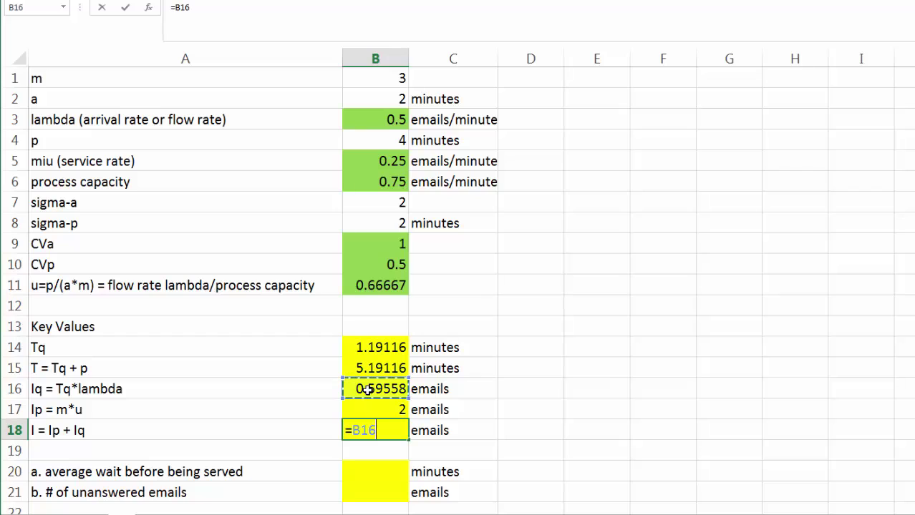
{"action": "type", "text": "+"}
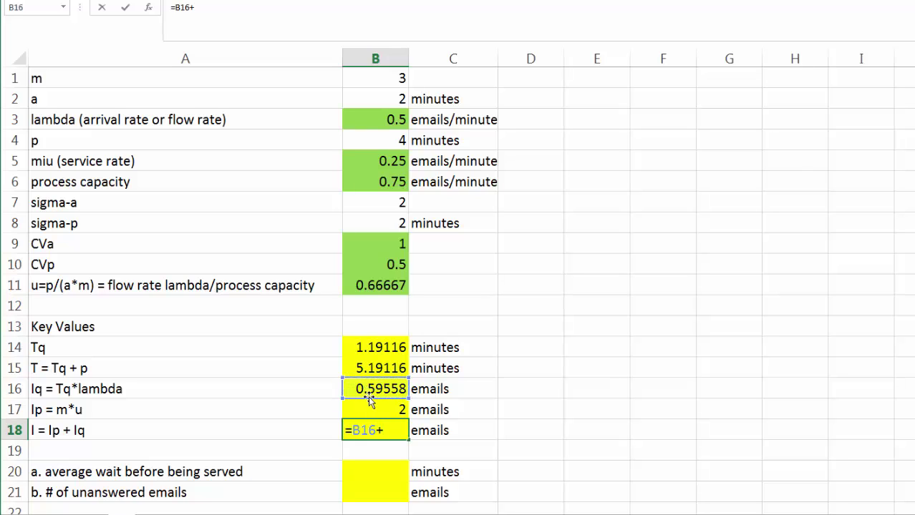
{"action": "left_click", "coordinate": [370, 405]}
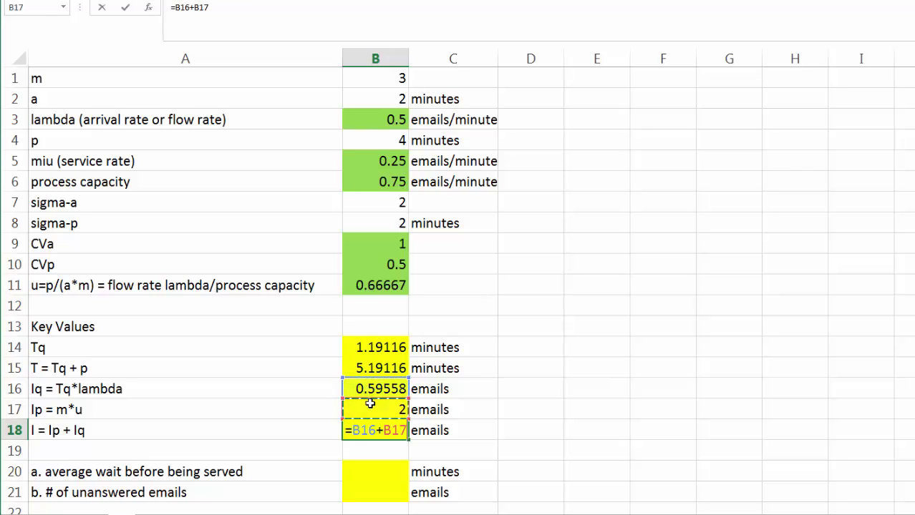
{"action": "key", "text": "Return"}
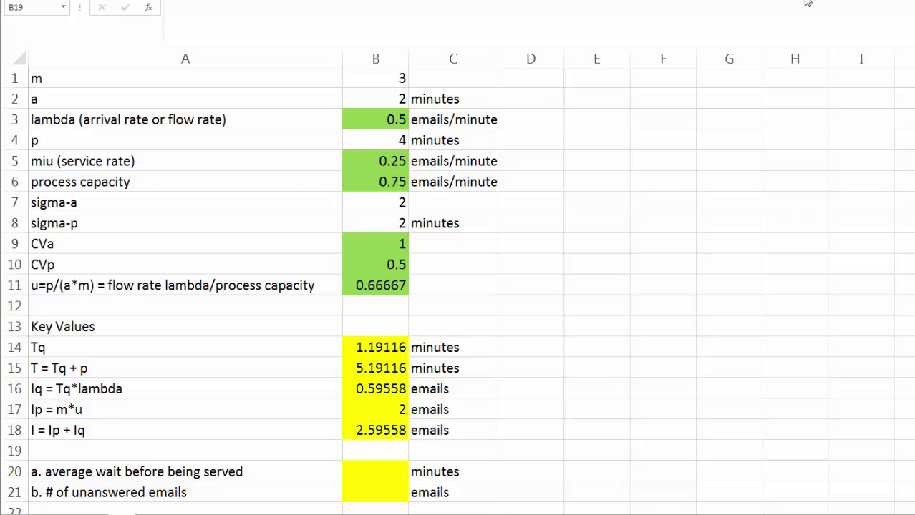
Fill in the average wait before being served in B20 by referencing Tq with =B14.
{"action": "left_click", "coordinate": [375, 472]}
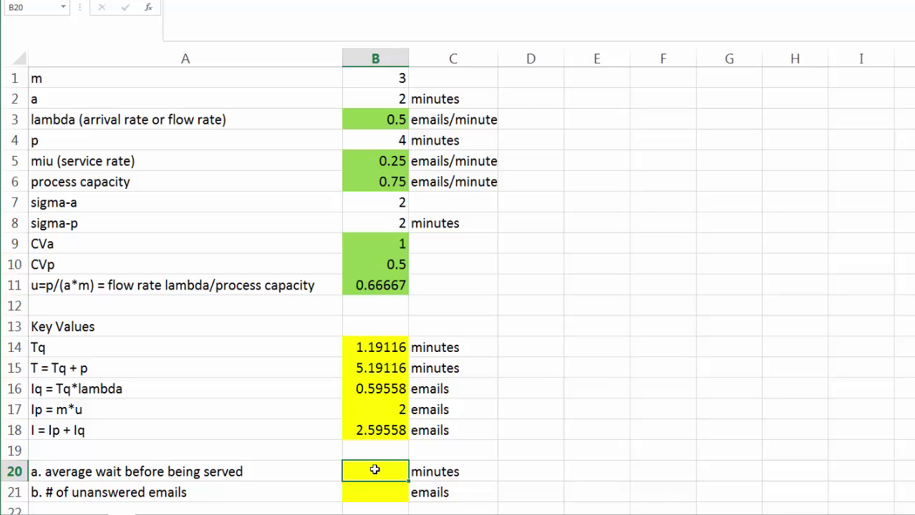
{"action": "type", "text": "="}
{"action": "left_click", "coordinate": [370, 347]}
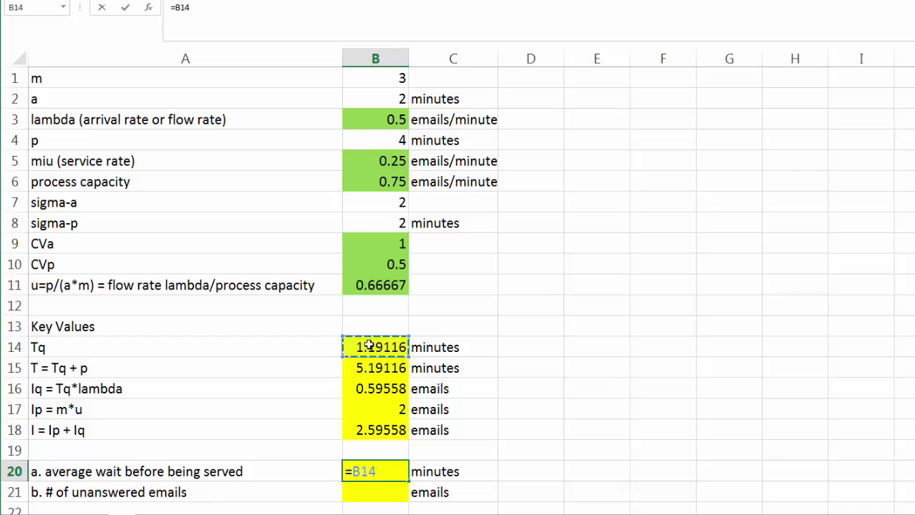
{"action": "key", "text": "Return"}
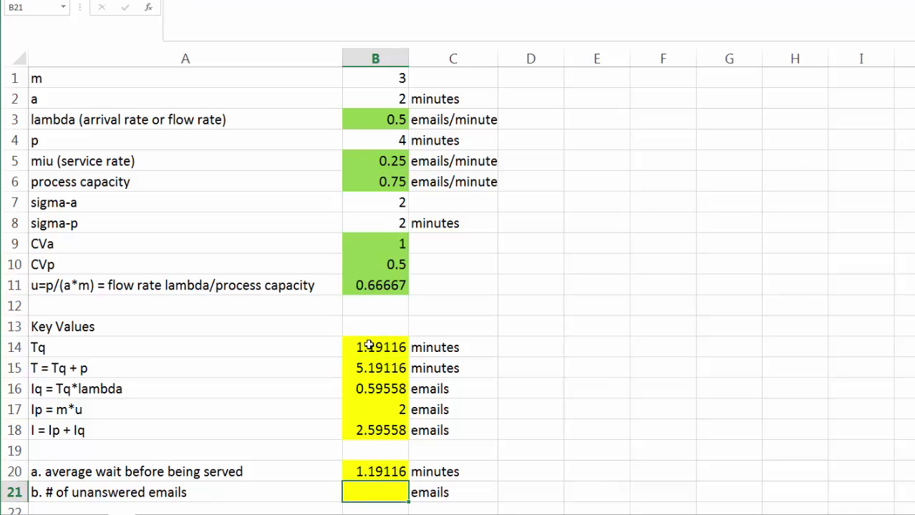
Fill in the number of unanswered emails in B21 by referencing I with =B18.
{"action": "type", "text": "="}
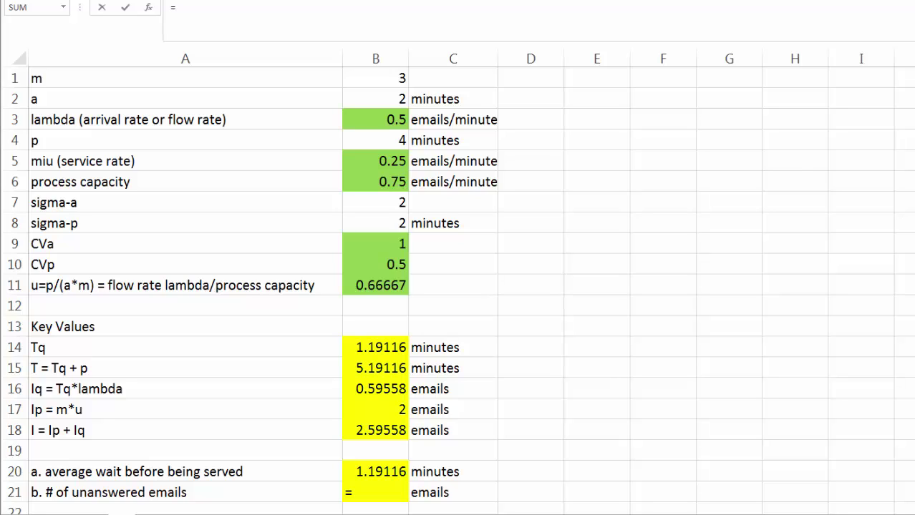
{"action": "left_click", "coordinate": [363, 493]}
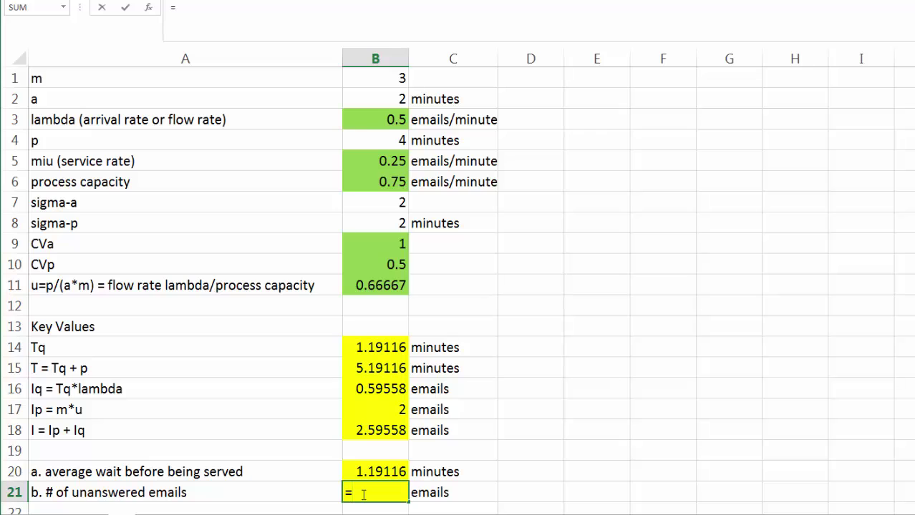
{"action": "left_click", "coordinate": [368, 430]}
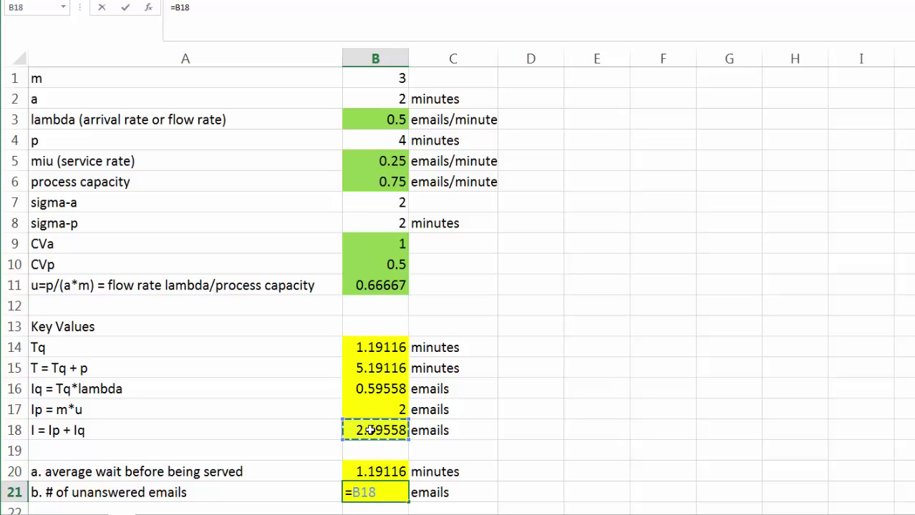
{"action": "key", "text": "Return"}
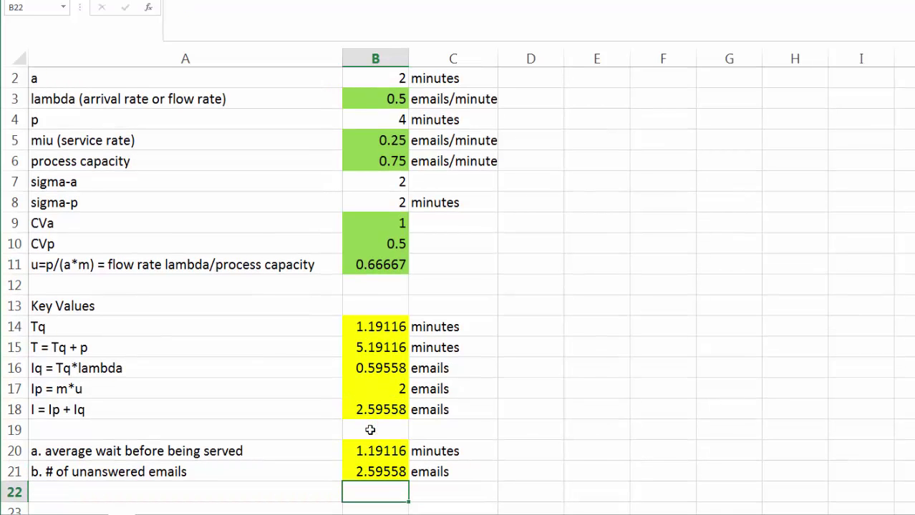